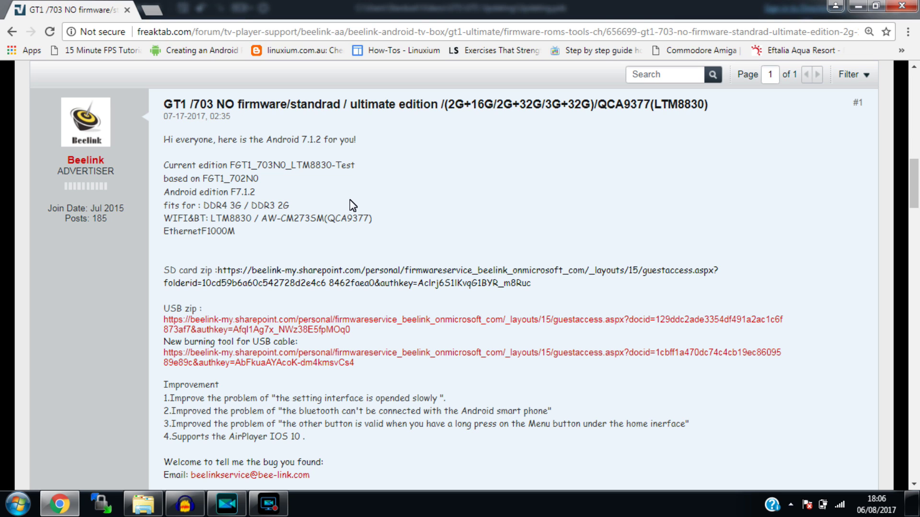
# Highlight the firmware version details, then the SD card zip and USB zip labels
pyautogui.click(236, 233)
pyautogui.moveTo(241, 231); pyautogui.dragTo(164, 165)
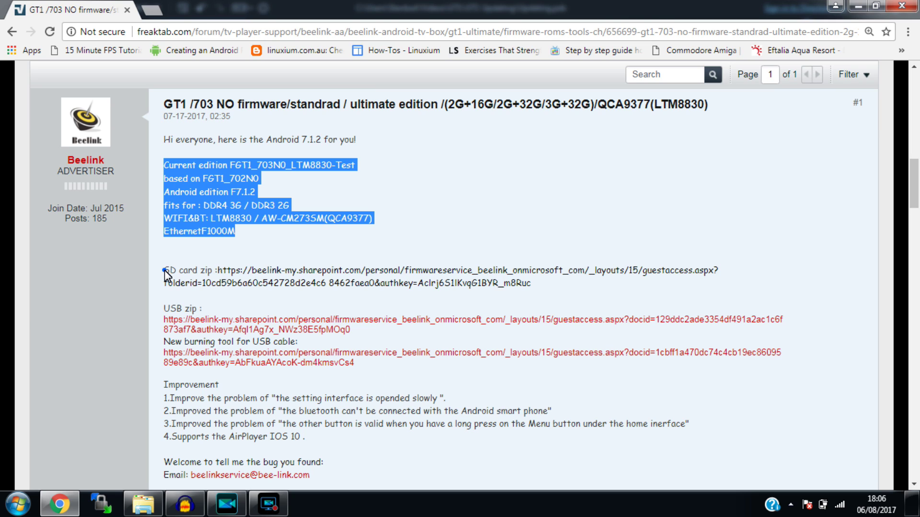
pyautogui.moveTo(165, 270); pyautogui.dragTo(212, 271)
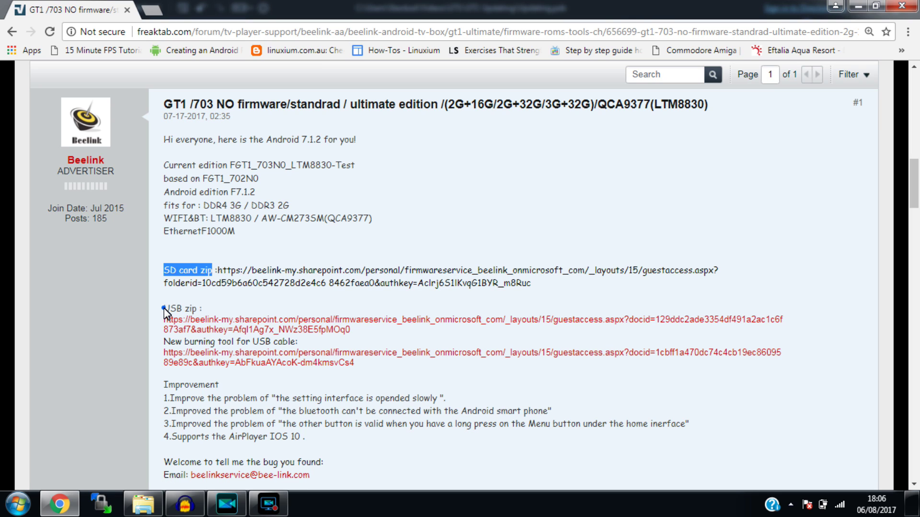
pyautogui.moveTo(164, 308); pyautogui.dragTo(199, 309)
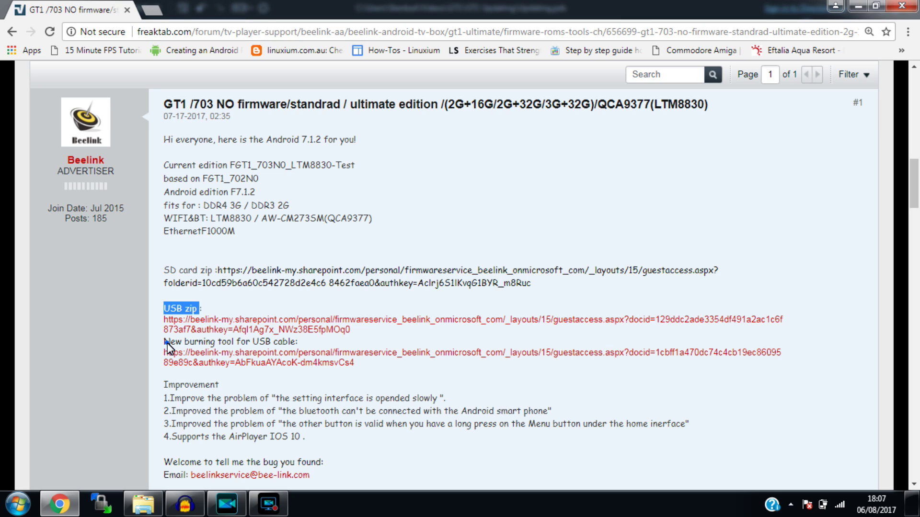
# Highlight the 'New burning tool for USB cable' line
pyautogui.click(167, 343)
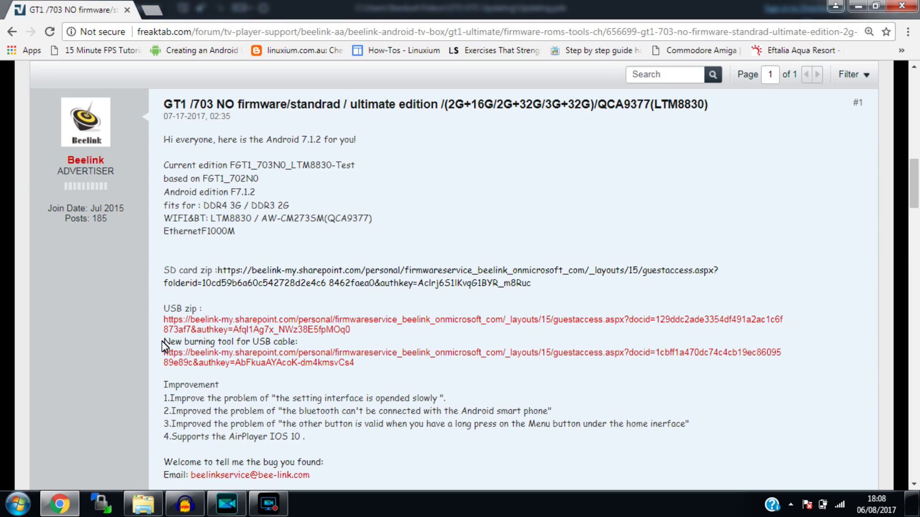
pyautogui.moveTo(163, 343); pyautogui.dragTo(305, 343)
pyautogui.moveTo(163, 342); pyautogui.dragTo(305, 348)
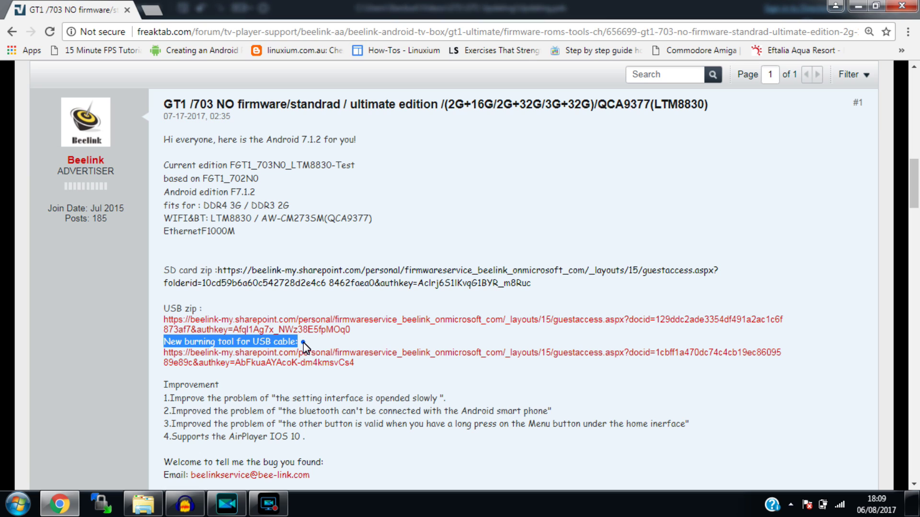
pyautogui.click(304, 344)
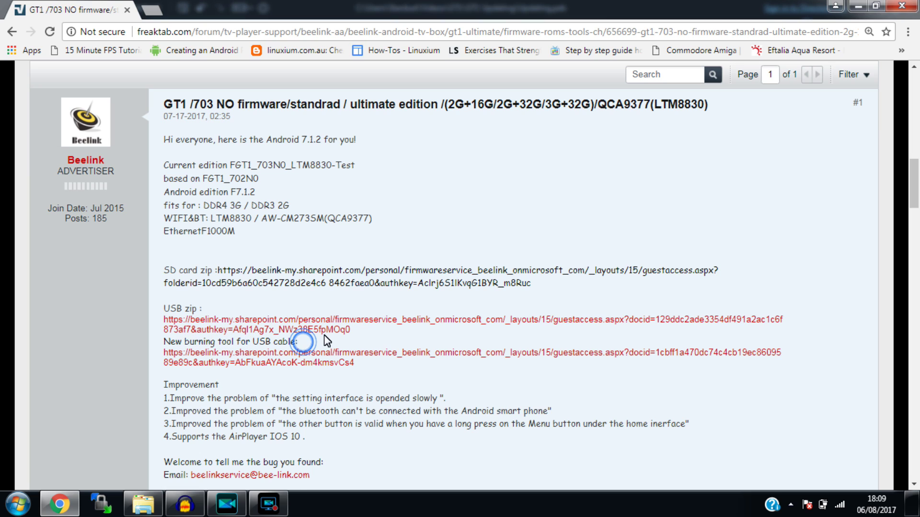
# Download the USB zip firmware and the new burning tool, keeping setup_v2.0.9.exe despite the warning
pyautogui.click(246, 325)
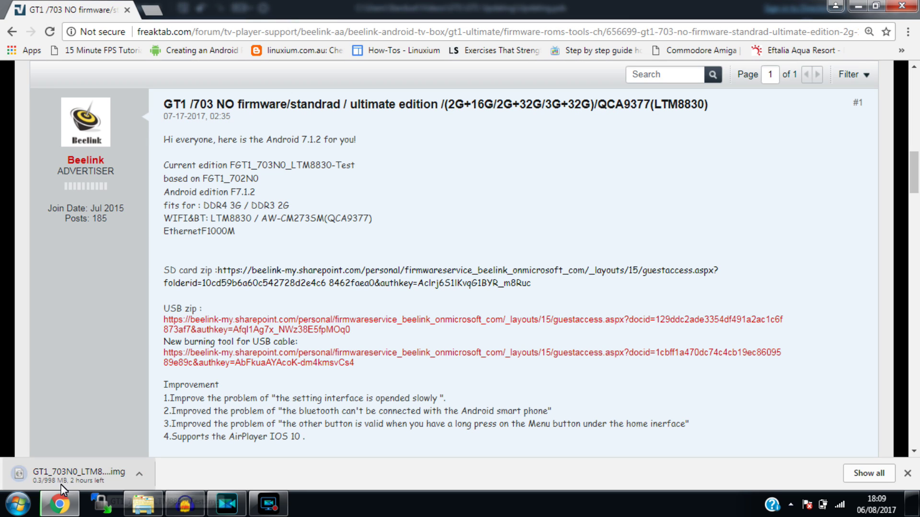
pyautogui.moveTo(59, 504)
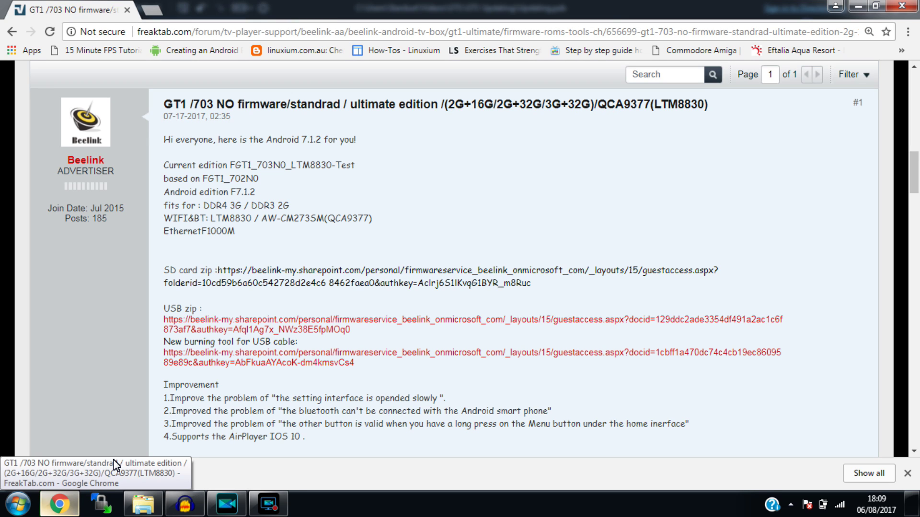
pyautogui.click(215, 363)
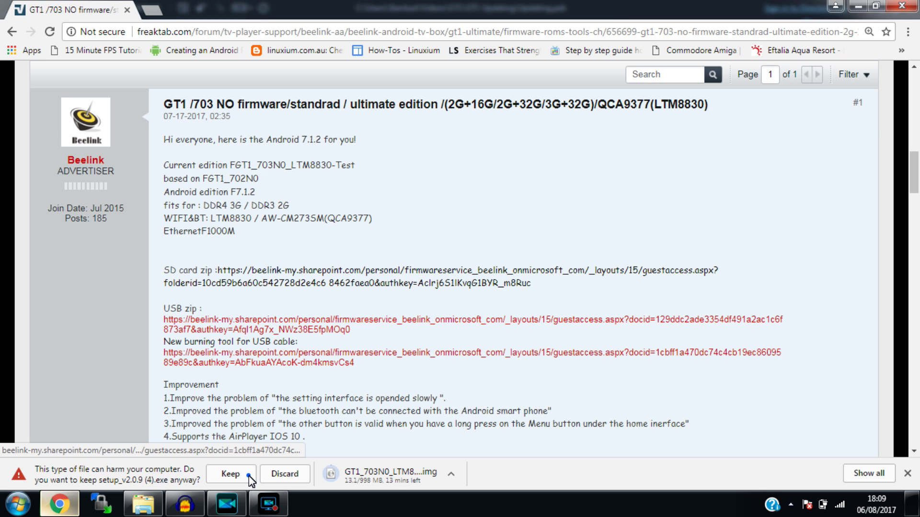
pyautogui.click(230, 474)
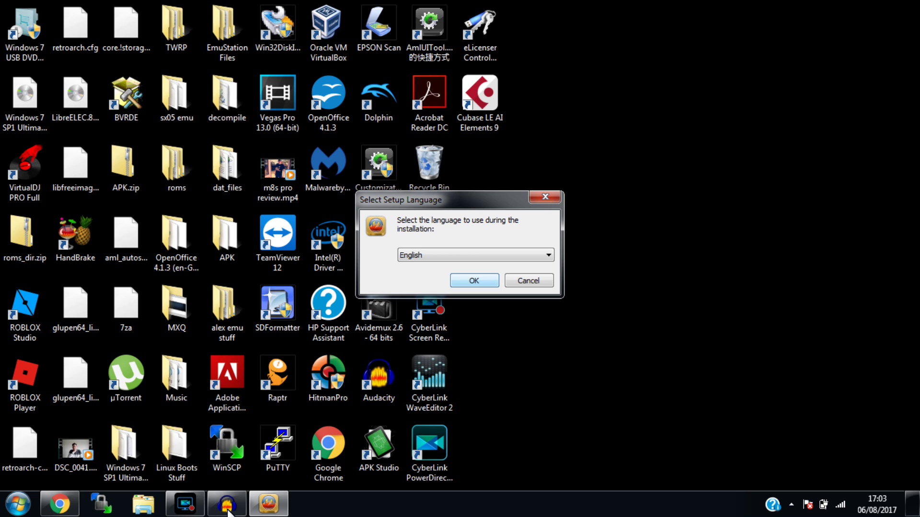
# Install USB_Burning_Tool in English to C:\Program Files (x86)\Amlogic\USB_Burning_Tool with default settings
pyautogui.press('Return')
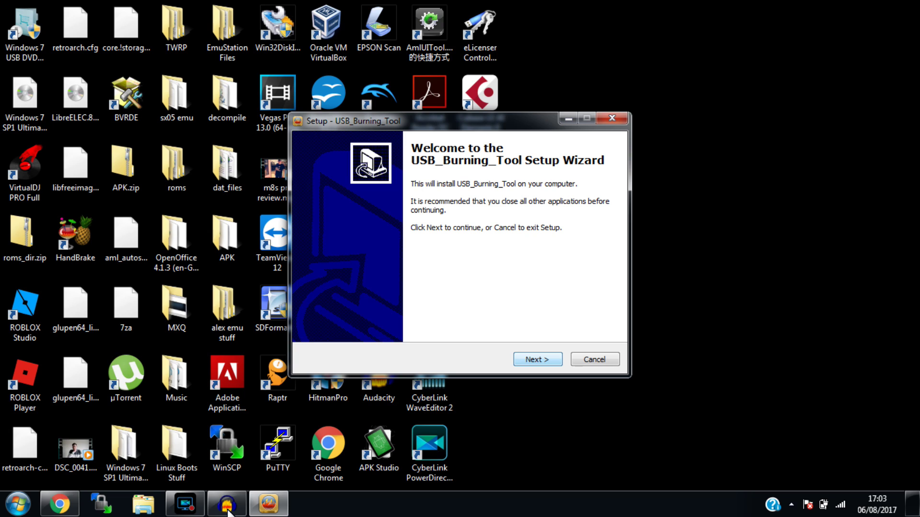
pyautogui.press('Return')
pyautogui.press('Return')
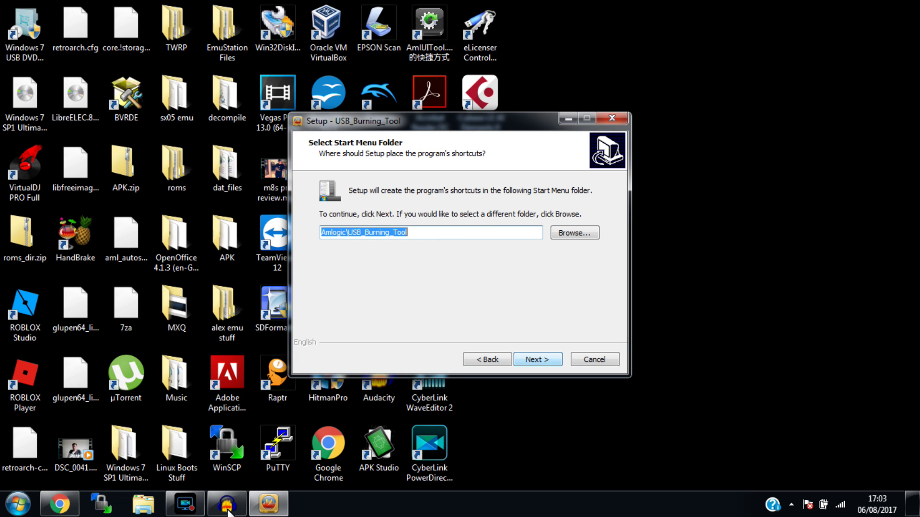
pyautogui.press('Return')
pyautogui.press('Return')
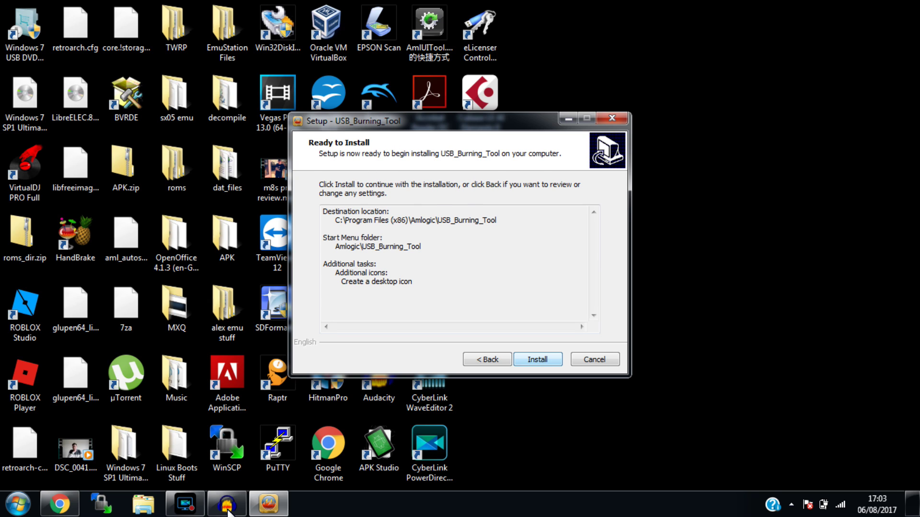
pyautogui.press('Return')
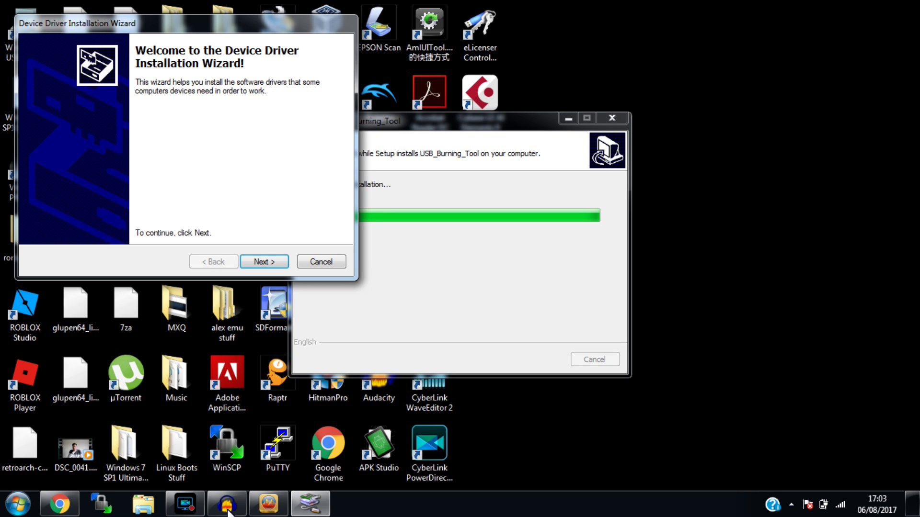
# Install the bundled device drivers through the Device Driver Installation Wizard
pyautogui.press('Return')
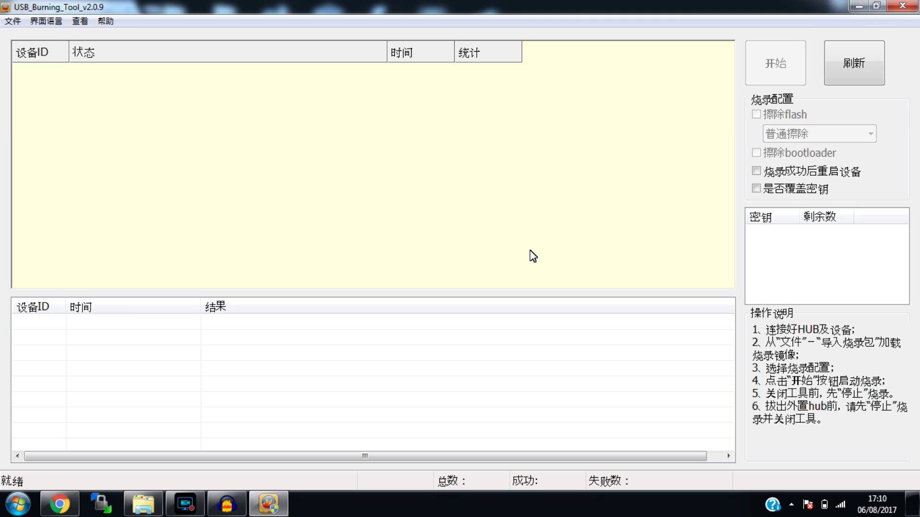
# Switch the interface language from Chinese to English
pyautogui.hotkey('alt', 'Right')
pyautogui.press('Down')
pyautogui.press('Down')
pyautogui.press('Return')
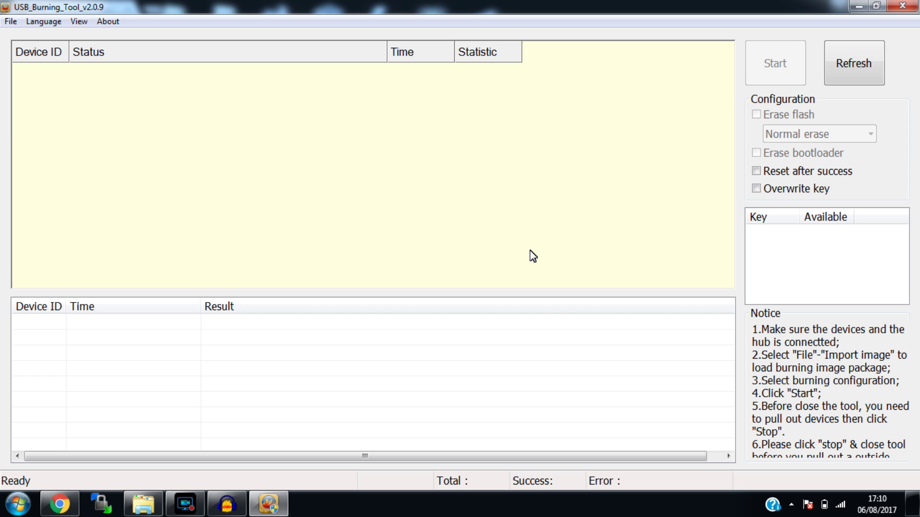
# Look through the Language and View menus, then close them
pyautogui.hotkey('alt', 'l')
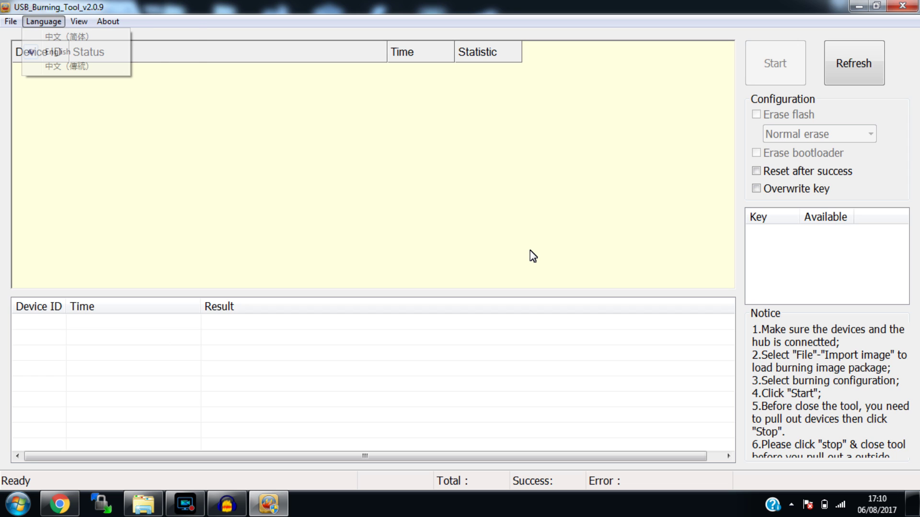
pyautogui.press('Right')
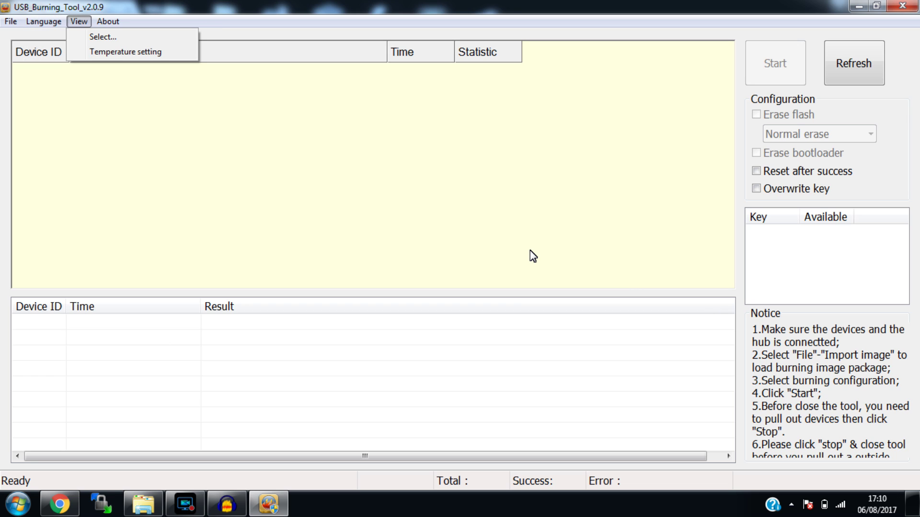
pyautogui.press('Escape')
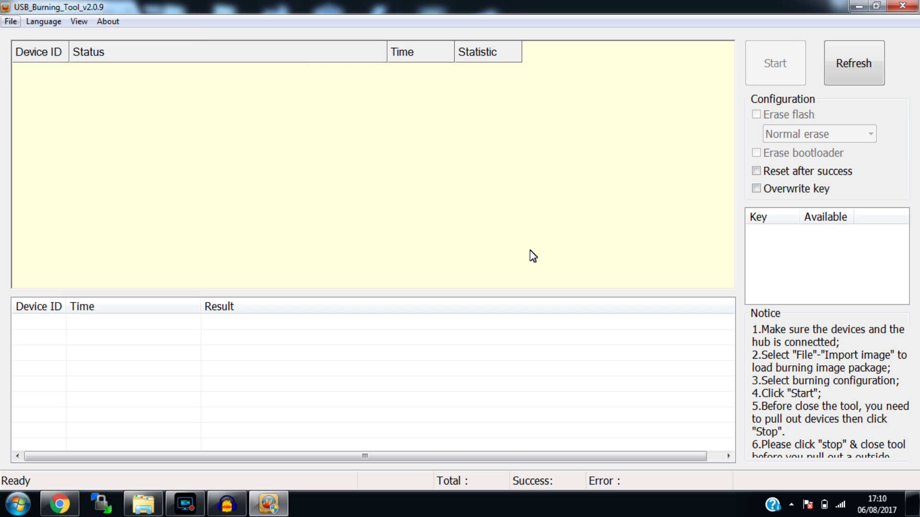
# Import GT1_703N0_LTM8830-Test.img from the GT1 Update folder via File > Import image
pyautogui.press('Down')
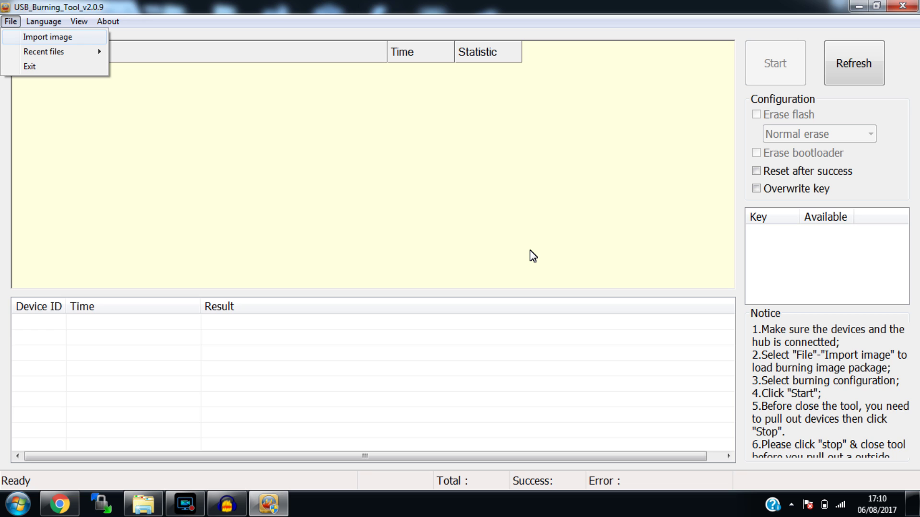
pyautogui.press('Return')
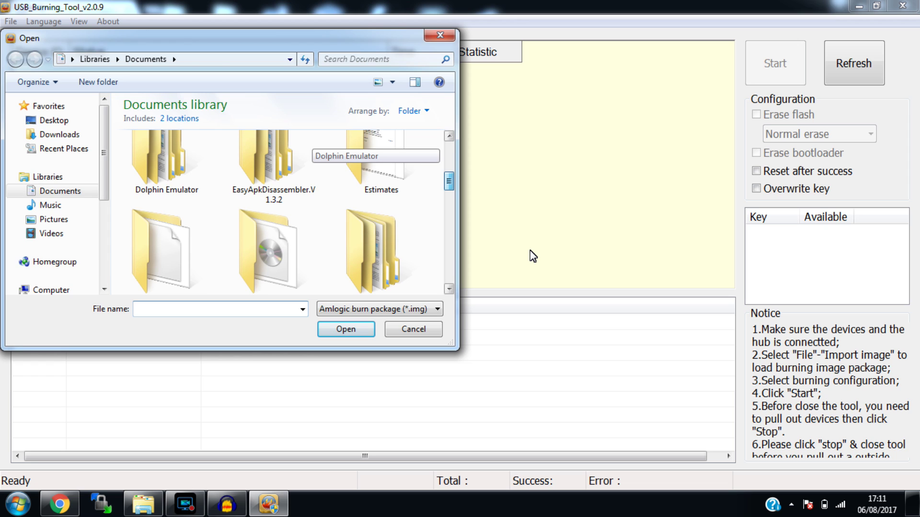
pyautogui.press('Return')
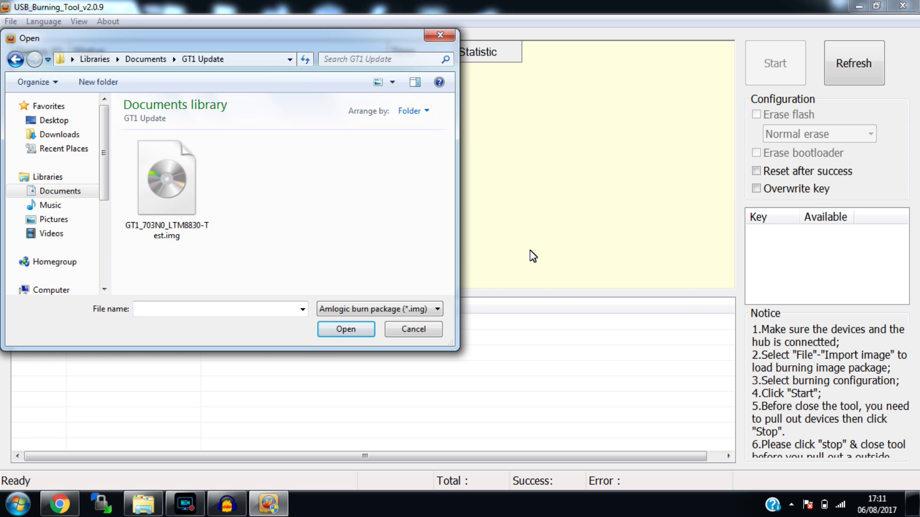
pyautogui.press('Return')
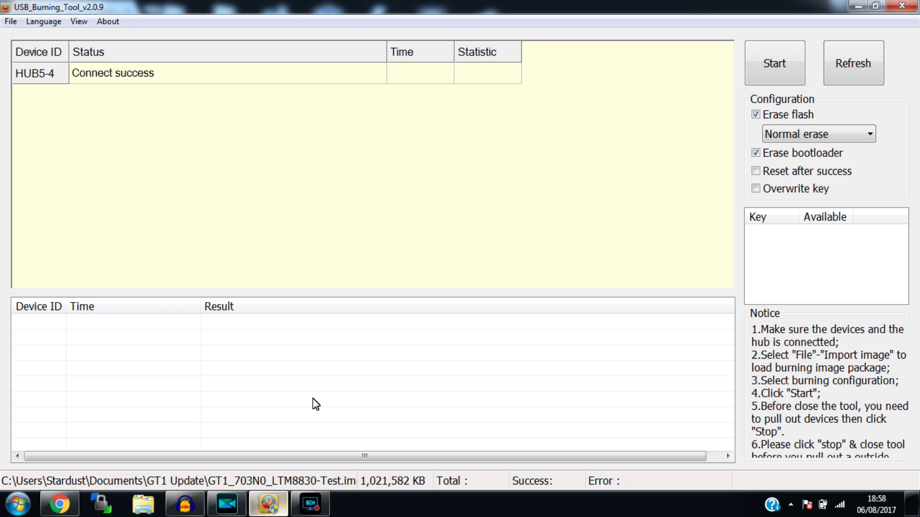
# Start burning the loaded GT1 firmware onto the connected box
pyautogui.press('Return')
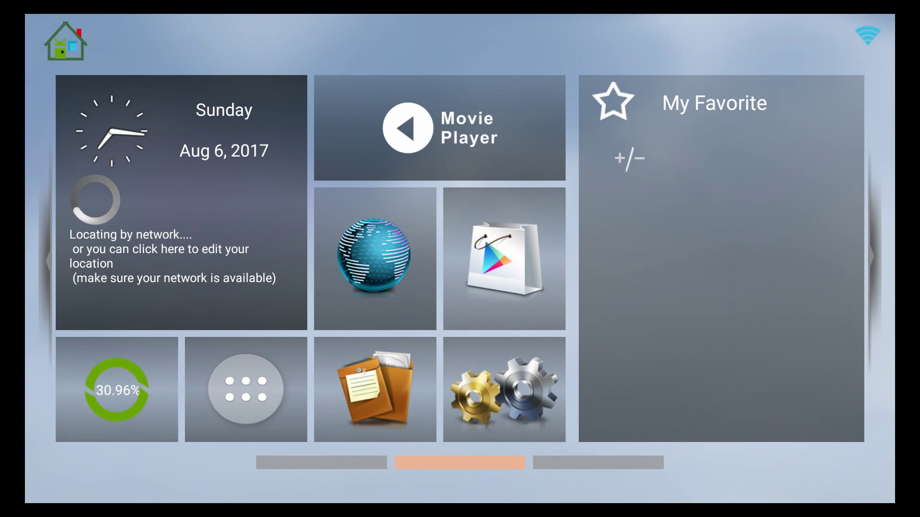
# Run the memory cleaner from the memory percentage tile to kill all apps
pyautogui.click(117, 389)
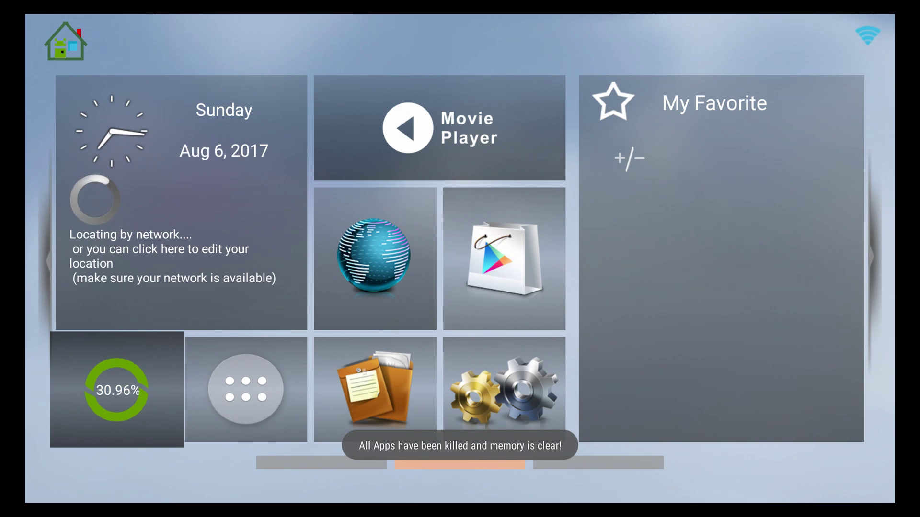
# Open Settings > About and move down to the Android 7.1.2 version details
pyautogui.press('Right')
pyautogui.press('Right')
pyautogui.press('Right')
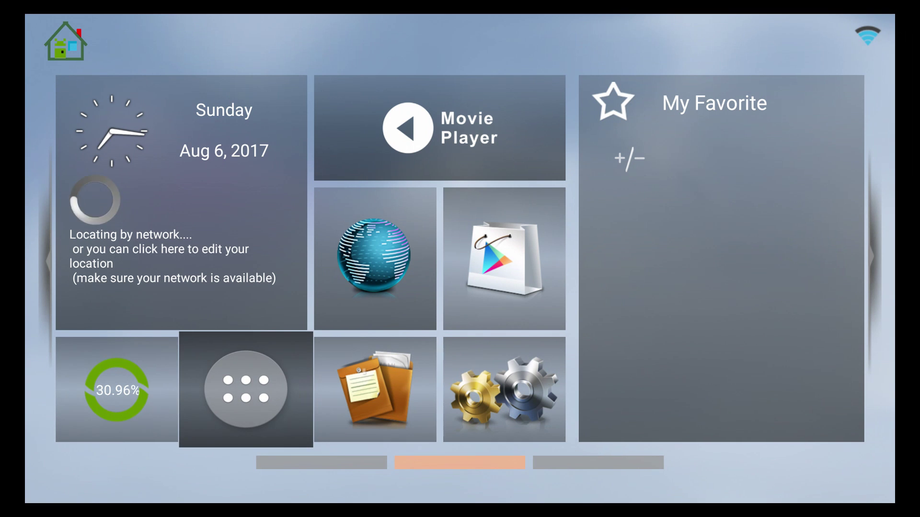
pyautogui.press('Return')
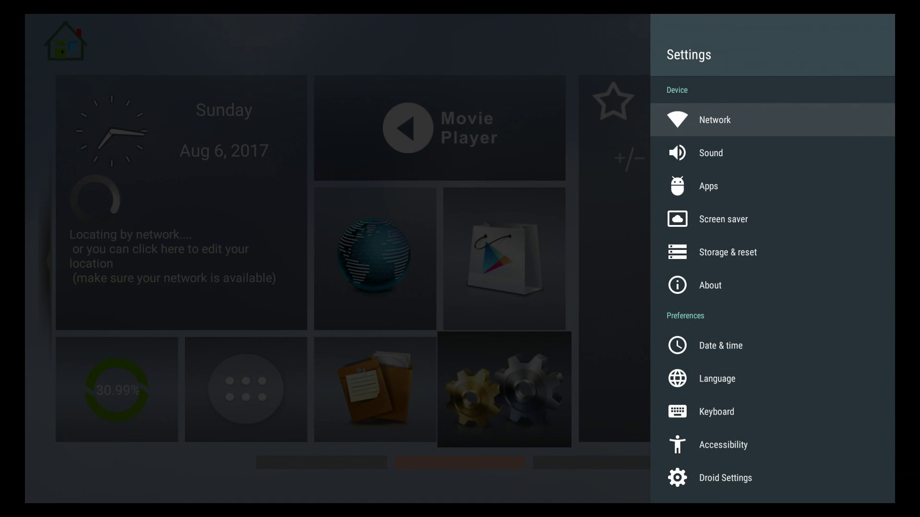
pyautogui.press('Down')
pyautogui.press('Down')
pyautogui.press('Down')
pyautogui.press('Down')
pyautogui.press('Down')
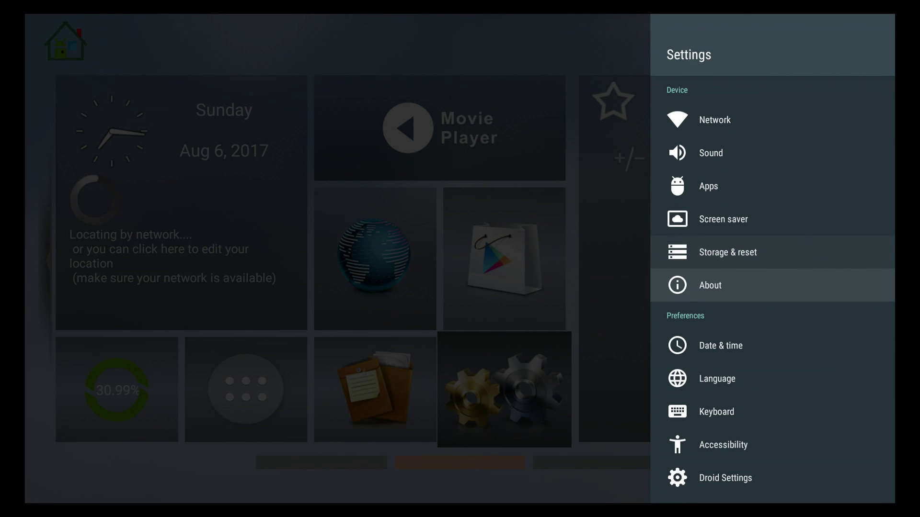
pyautogui.press('Return')
pyautogui.press('Down')
pyautogui.press('Down')
pyautogui.press('Down')
pyautogui.press('Down')
pyautogui.press('Down')
pyautogui.press('Down')
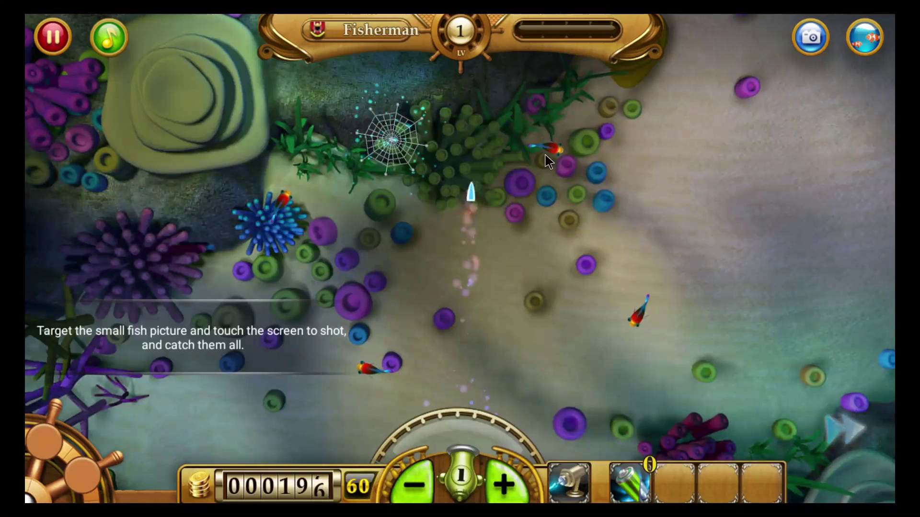
# Fire nets at the small fish right of centre and the striped fish near the cannon and coral
pyautogui.click(546, 161)
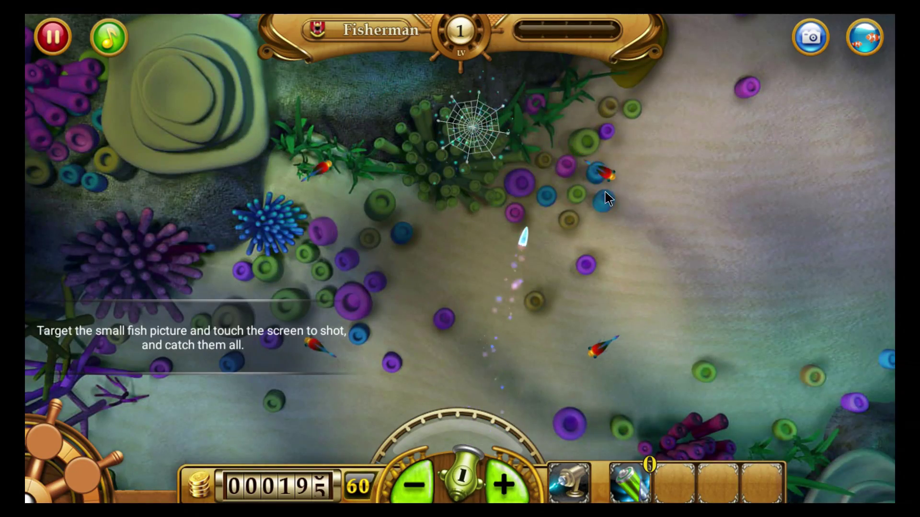
pyautogui.click(618, 218)
pyautogui.click(646, 261)
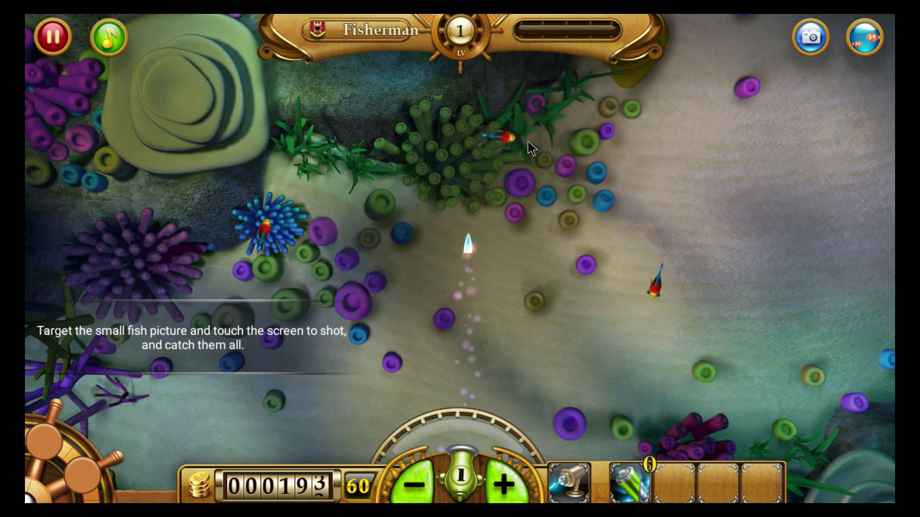
pyautogui.click(590, 136)
pyautogui.click(670, 283)
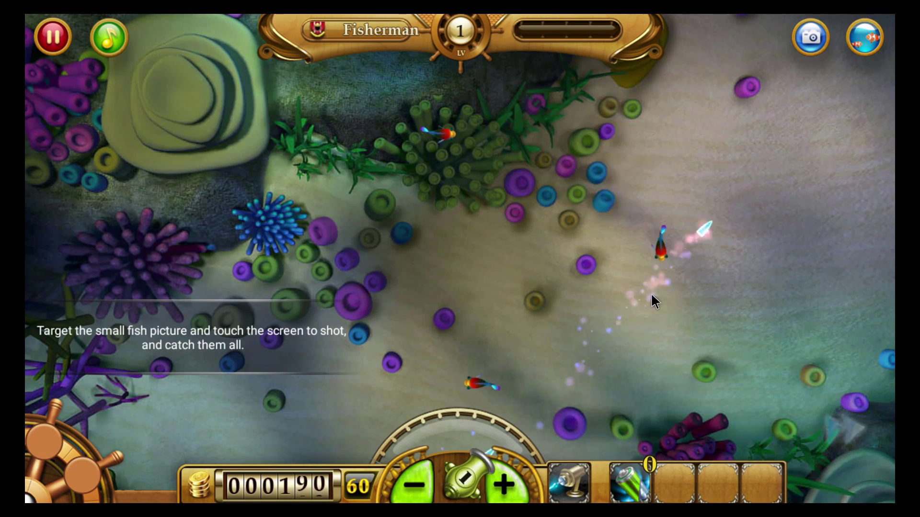
pyautogui.click(619, 258)
pyautogui.click(616, 268)
pyautogui.click(397, 250)
pyautogui.click(390, 365)
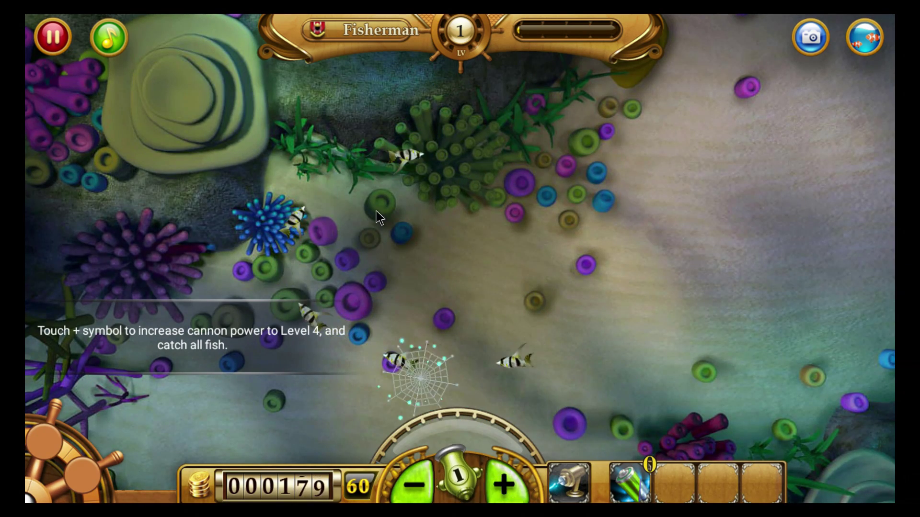
pyautogui.click(469, 146)
pyautogui.click(349, 136)
pyautogui.click(491, 129)
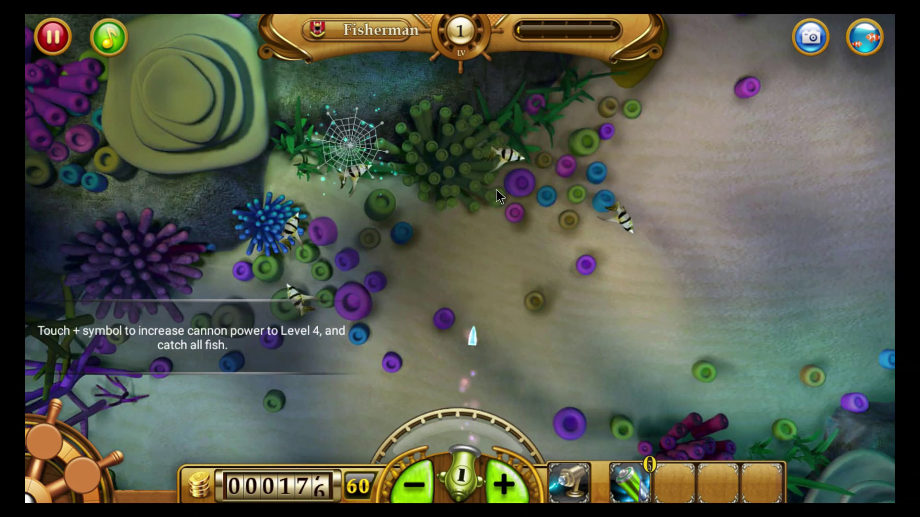
pyautogui.click(567, 196)
# Keep shooting the striped, red and far-right fish until the next tutorial tip appears
pyautogui.click(554, 304)
pyautogui.click(568, 375)
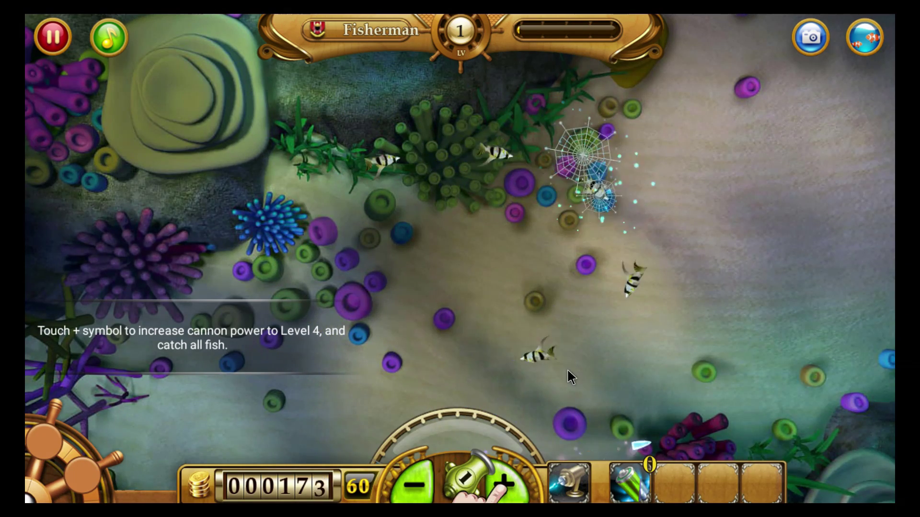
pyautogui.click(513, 314)
pyautogui.click(511, 314)
pyautogui.click(642, 316)
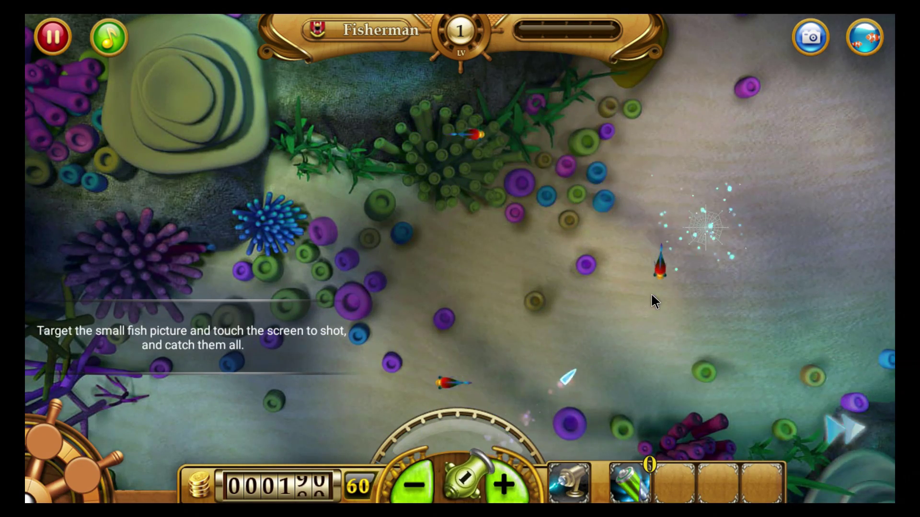
pyautogui.click(645, 299)
pyautogui.click(587, 146)
pyautogui.click(666, 204)
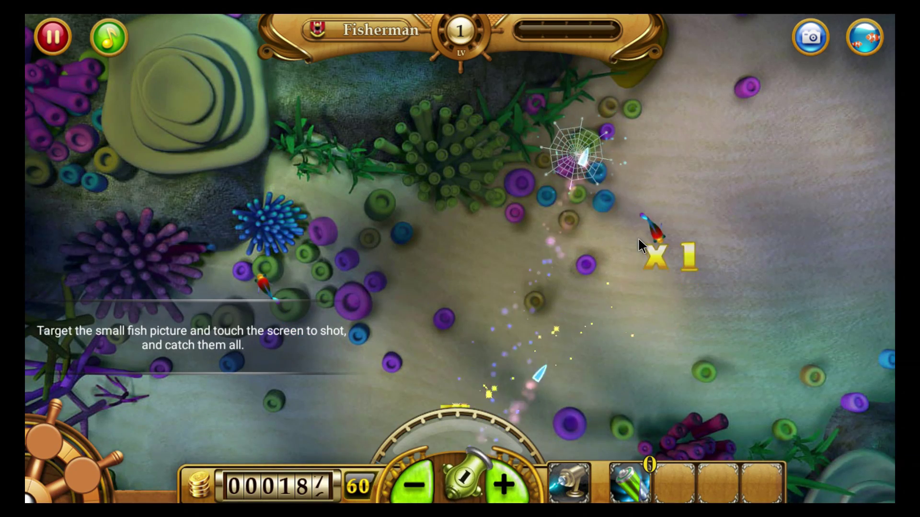
pyautogui.click(637, 237)
pyautogui.click(683, 394)
pyautogui.click(643, 349)
pyautogui.click(436, 376)
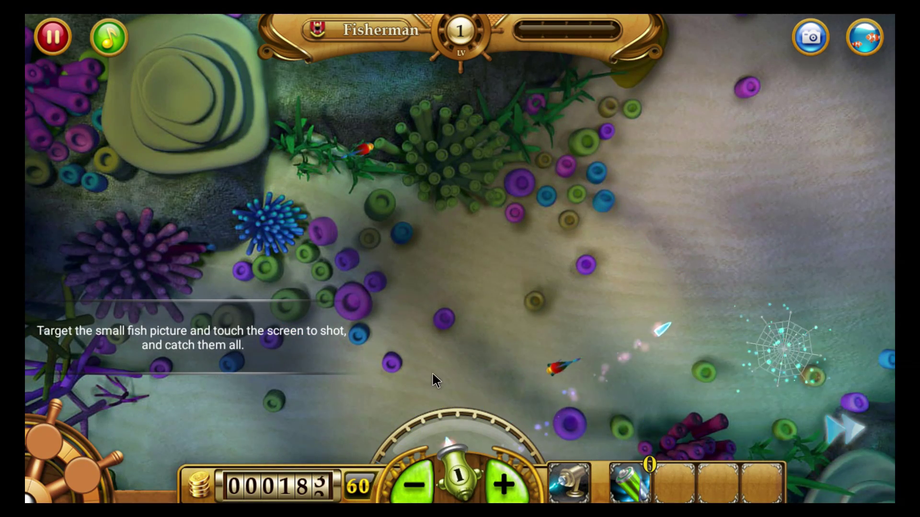
pyautogui.click(484, 379)
pyautogui.click(635, 150)
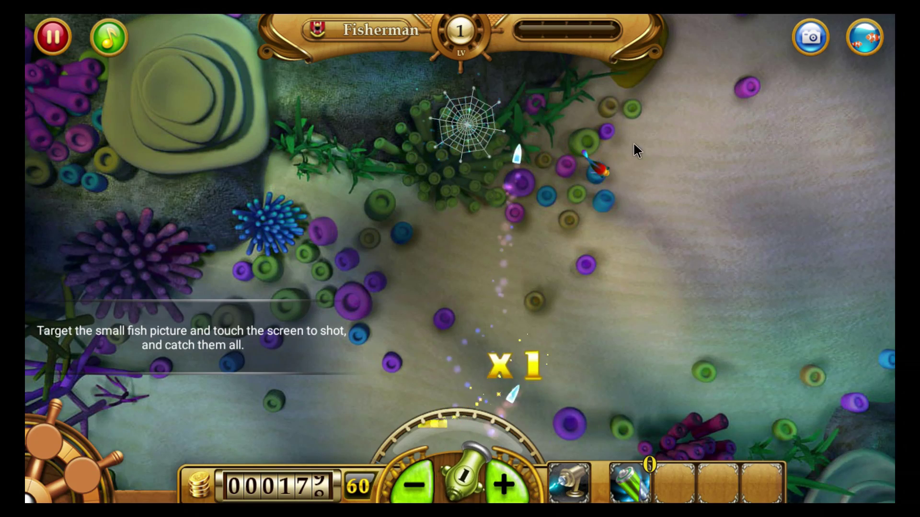
pyautogui.click(661, 299)
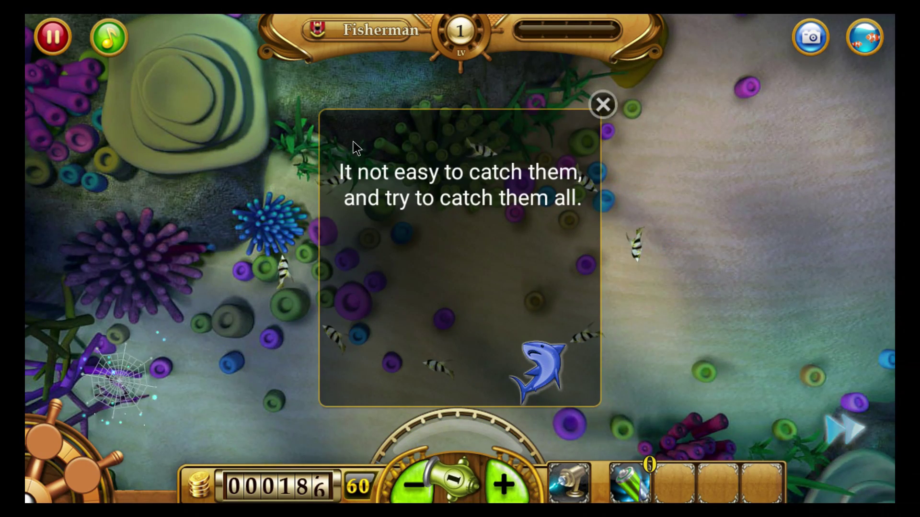
# Dismiss the catching tip, raise cannon power to level 2, and fire at striped fish
pyautogui.click(517, 130)
pyautogui.click(510, 485)
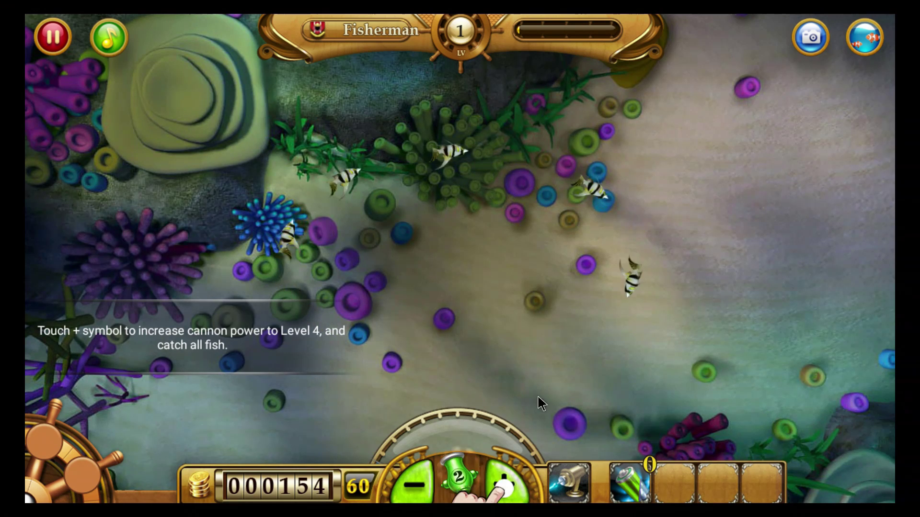
pyautogui.click(575, 326)
pyautogui.click(580, 309)
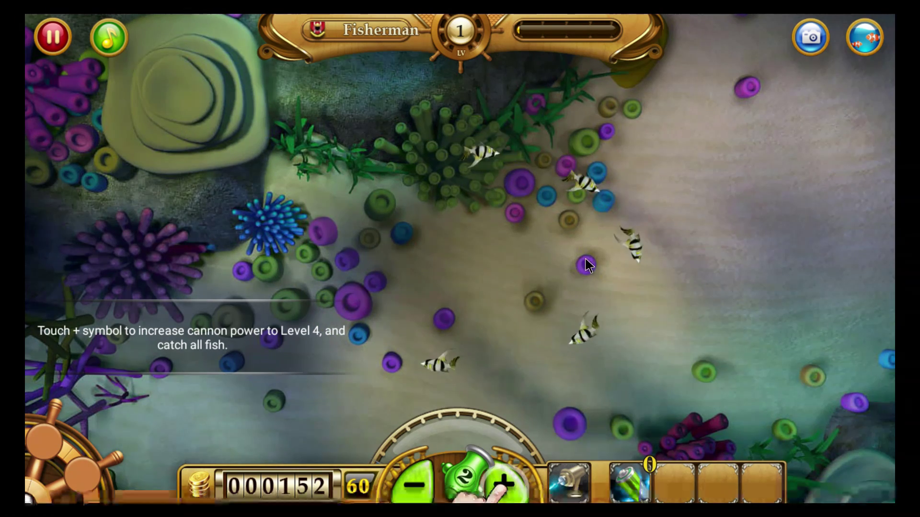
pyautogui.click(606, 259)
pyautogui.click(606, 283)
pyautogui.click(602, 291)
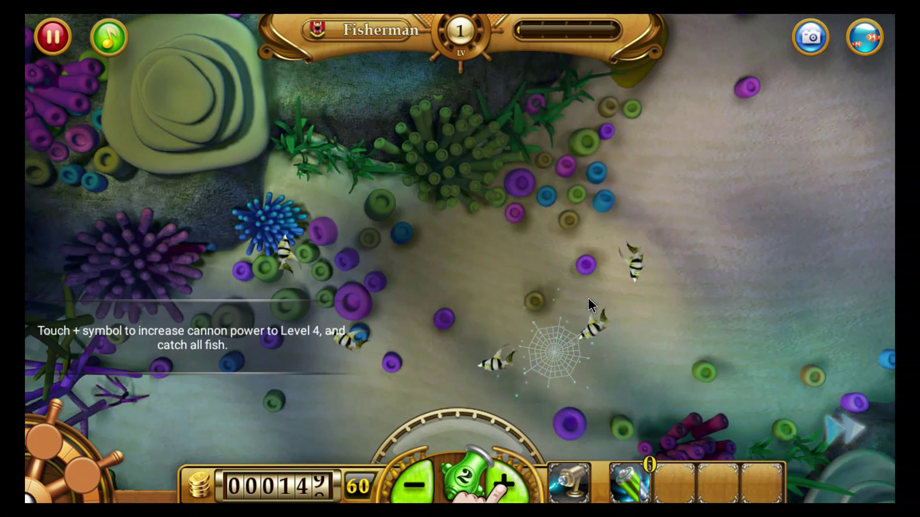
pyautogui.click(600, 299)
# Fire nets at the lower-left and middle striped fish to earn coins
pyautogui.click(338, 333)
pyautogui.click(353, 341)
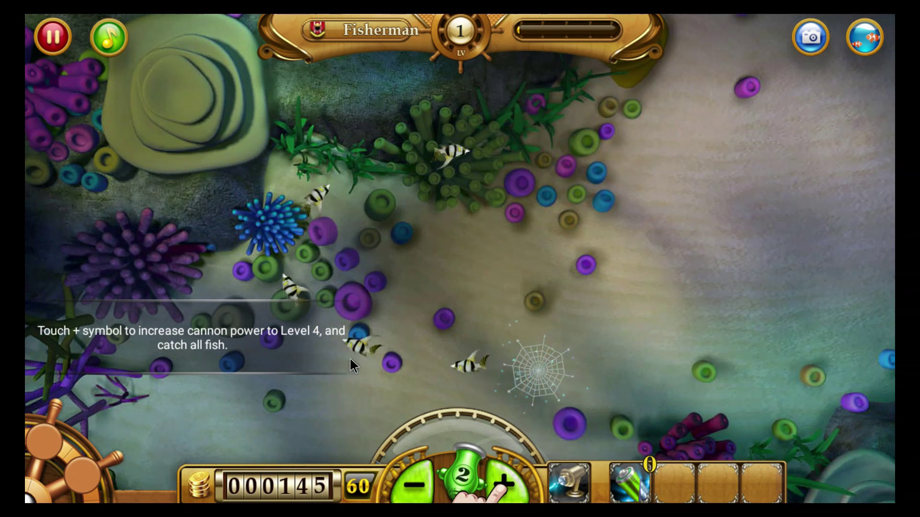
pyautogui.click(388, 353)
pyautogui.click(351, 353)
pyautogui.click(354, 348)
pyautogui.click(428, 283)
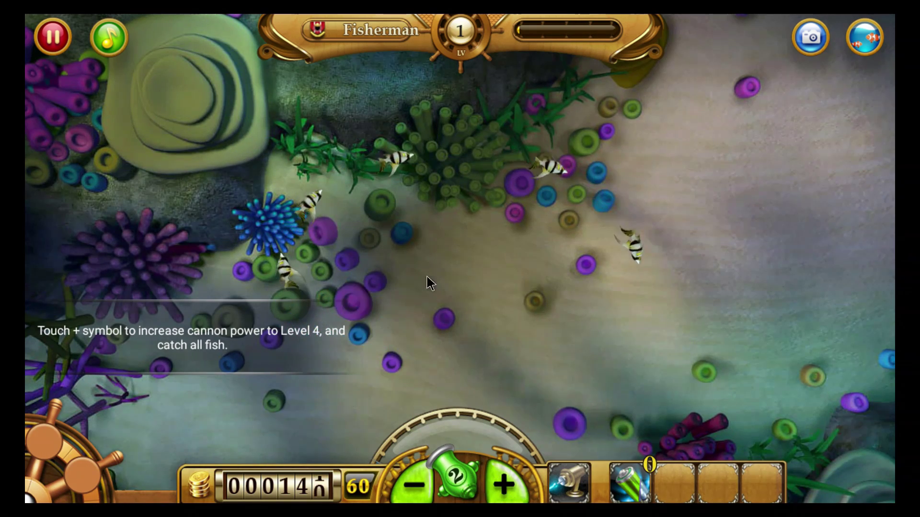
pyautogui.click(497, 243)
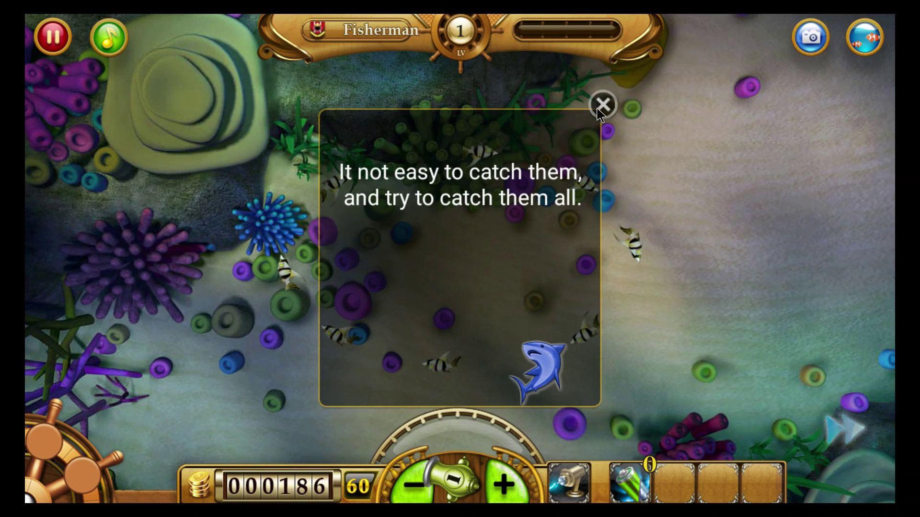
# Dismiss the catch-them-all tip and net fish by the coral and on the right
pyautogui.click(602, 105)
pyautogui.click(534, 182)
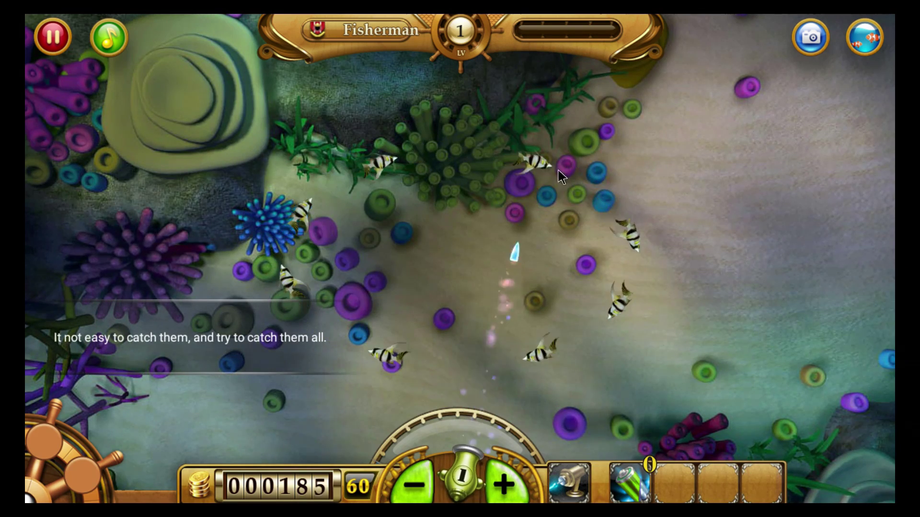
pyautogui.click(570, 206)
pyautogui.click(587, 253)
pyautogui.click(608, 311)
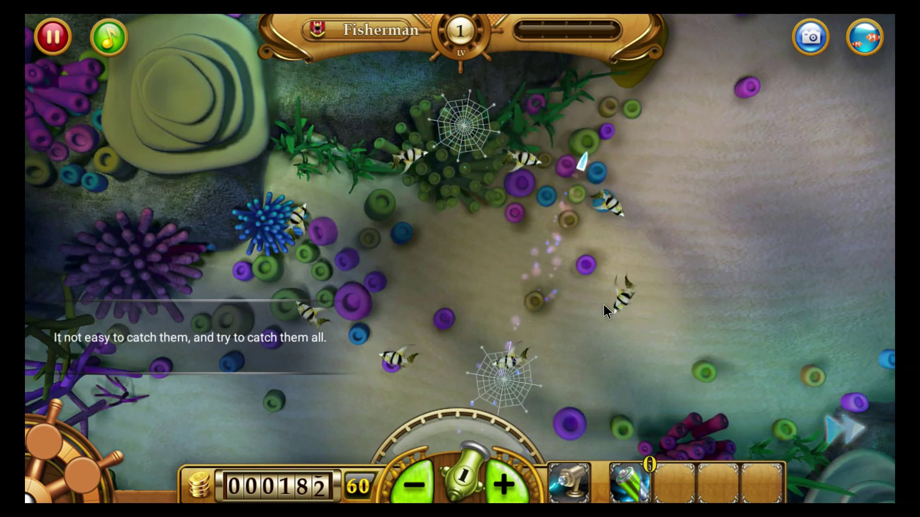
pyautogui.click(647, 320)
pyautogui.click(605, 317)
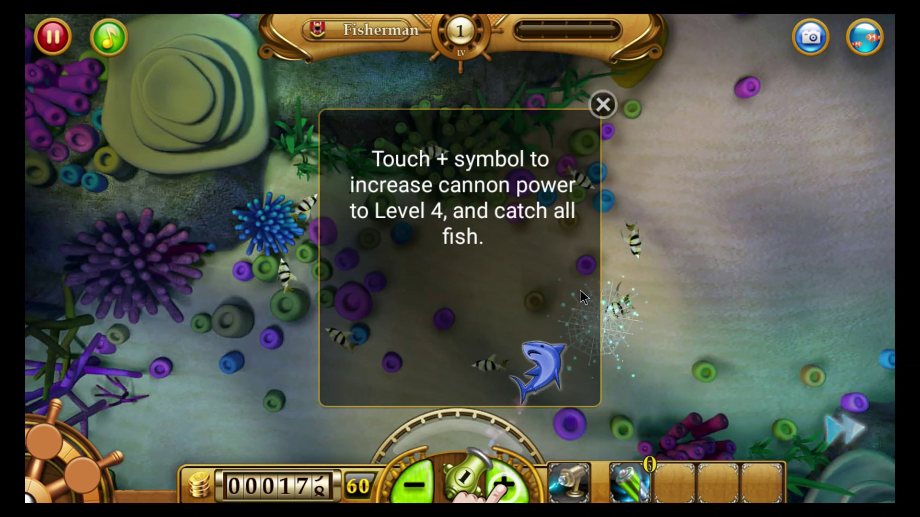
# Dismiss the cannon-power tip, raise the cannon to level 2, and net striped fish
pyautogui.click(596, 101)
pyautogui.click(608, 152)
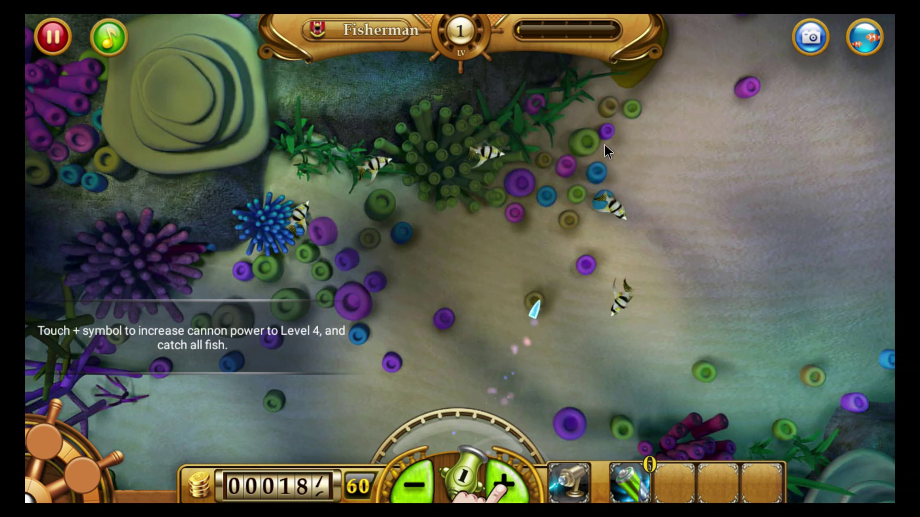
pyautogui.click(504, 485)
pyautogui.click(515, 218)
pyautogui.click(516, 222)
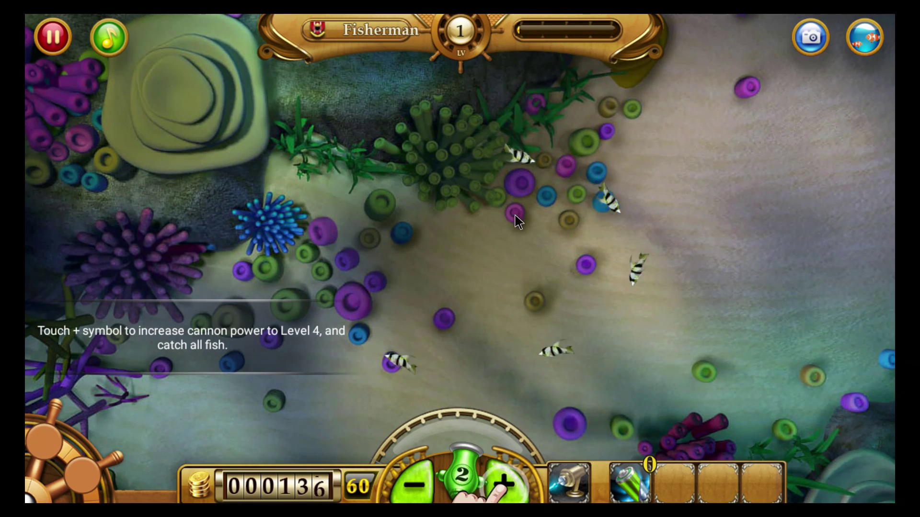
# Fire a burst of nets at fish near the cannon, by the coral and lower down
pyautogui.click(428, 417)
pyautogui.click(432, 409)
pyautogui.click(458, 411)
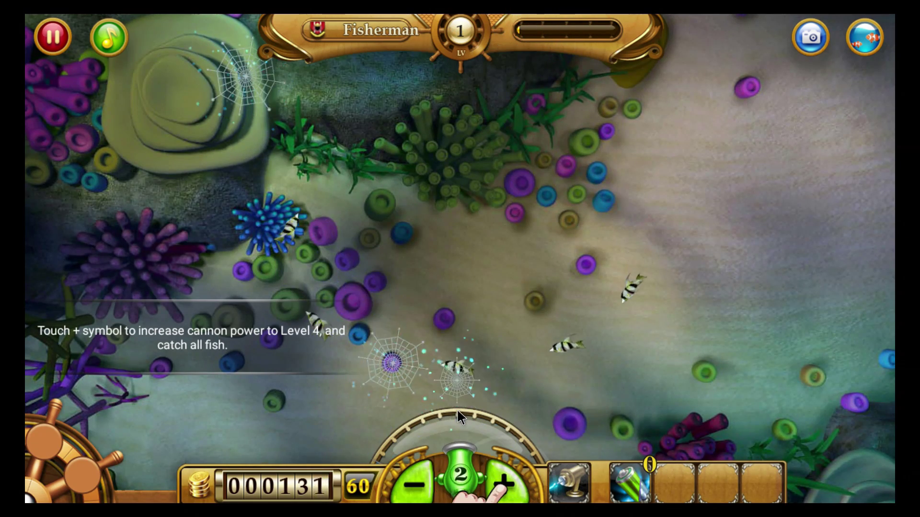
pyautogui.click(458, 409)
pyautogui.click(459, 409)
pyautogui.click(459, 409)
pyautogui.click(459, 409)
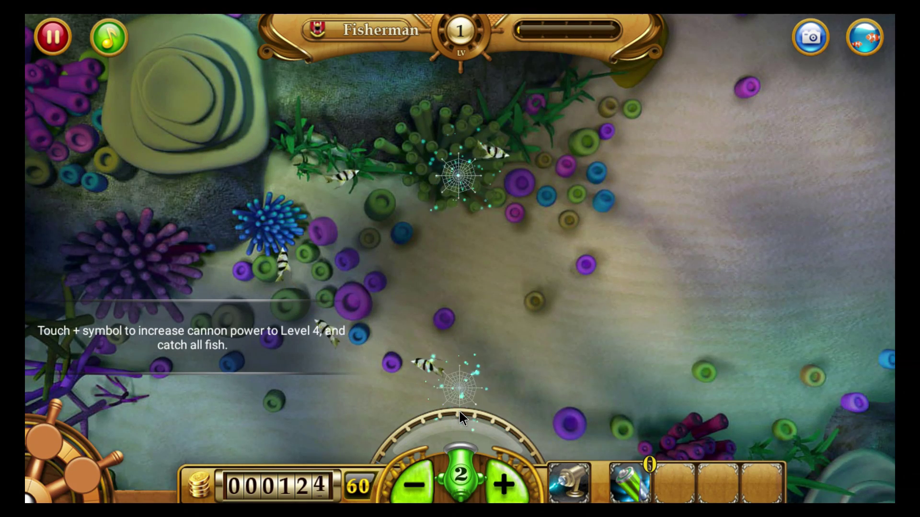
pyautogui.click(459, 410)
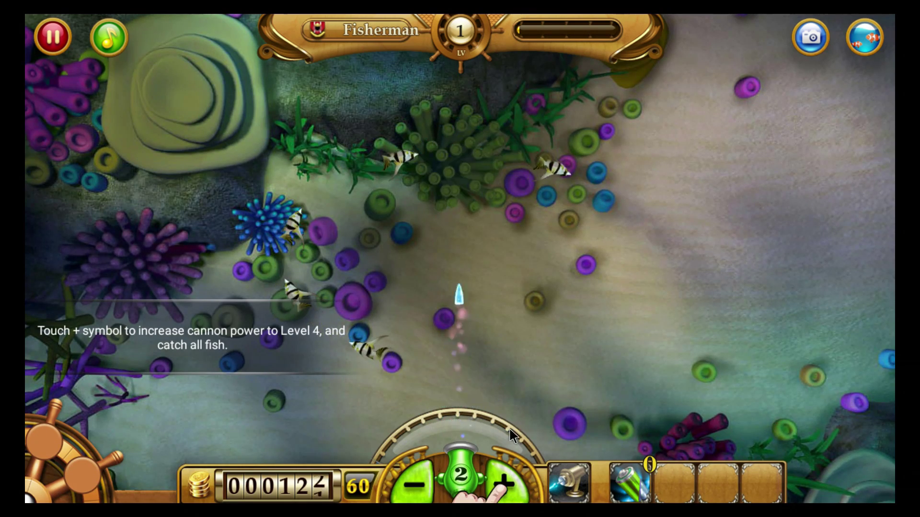
pyautogui.click(588, 321)
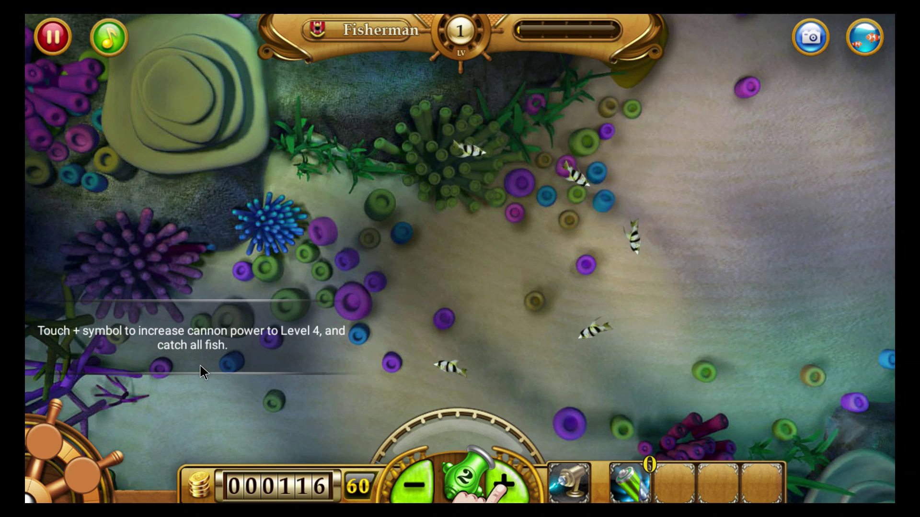
# Raise the cannon to level 4 and net the striped fish on the coral for an x4 catch
pyautogui.click(498, 479)
pyautogui.click(498, 479)
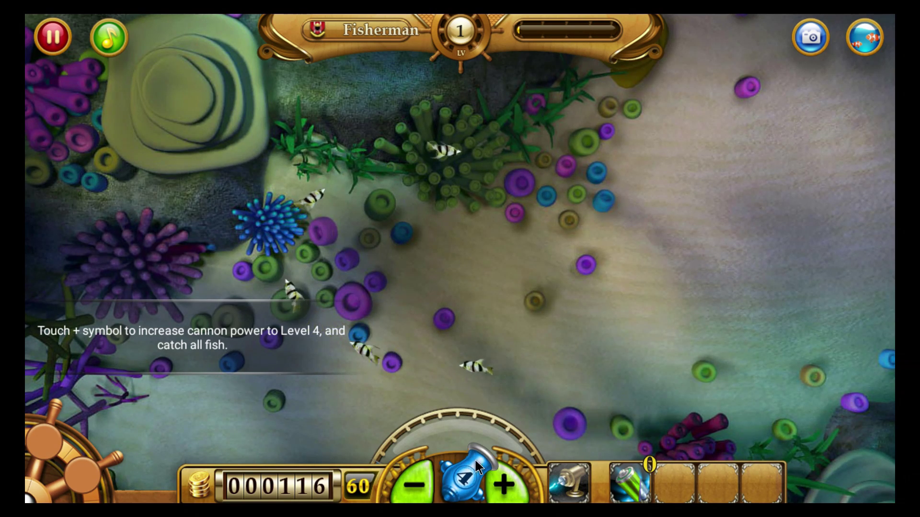
pyautogui.click(483, 207)
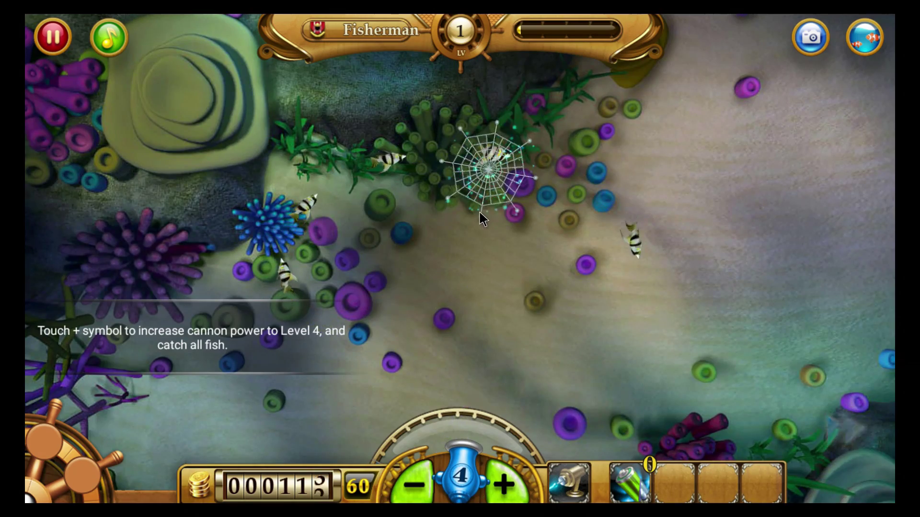
pyautogui.click(479, 210)
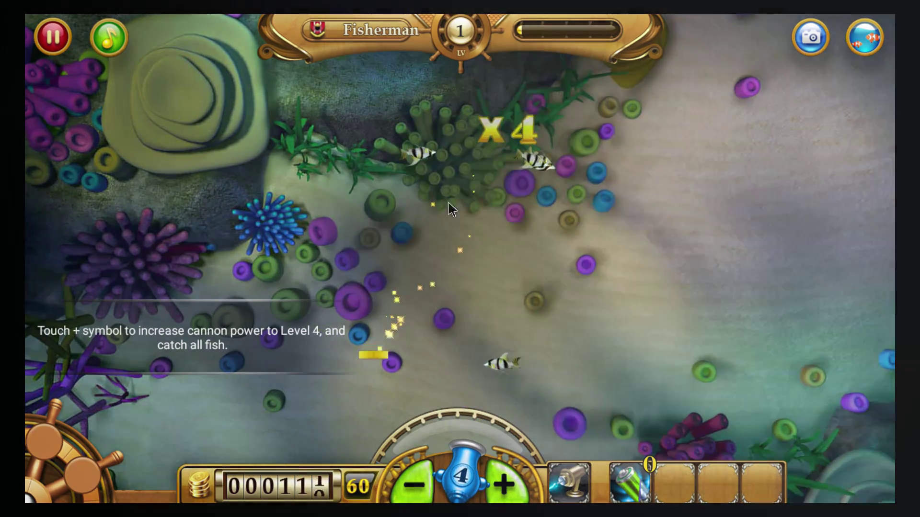